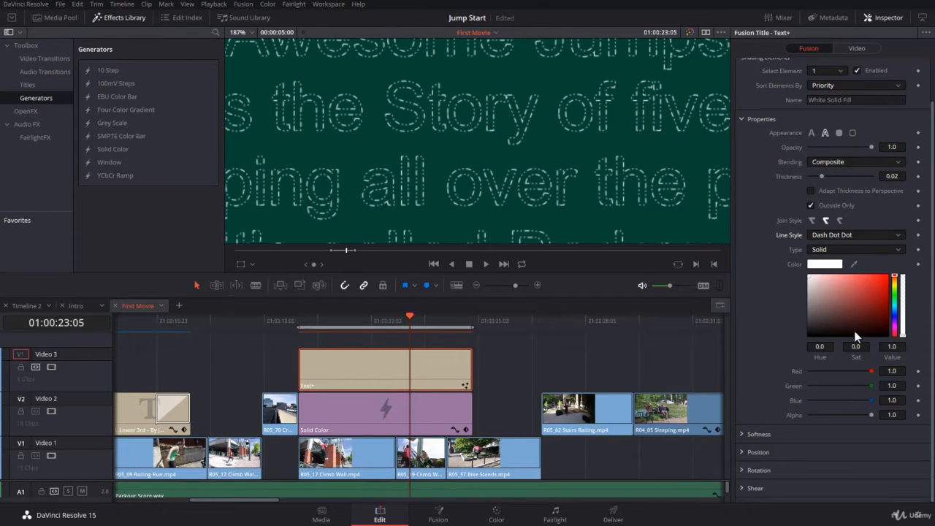
# Change the title's appearance from dashed outline to text fill and fit the whole frame in the viewer.
pyautogui.click(818, 251)
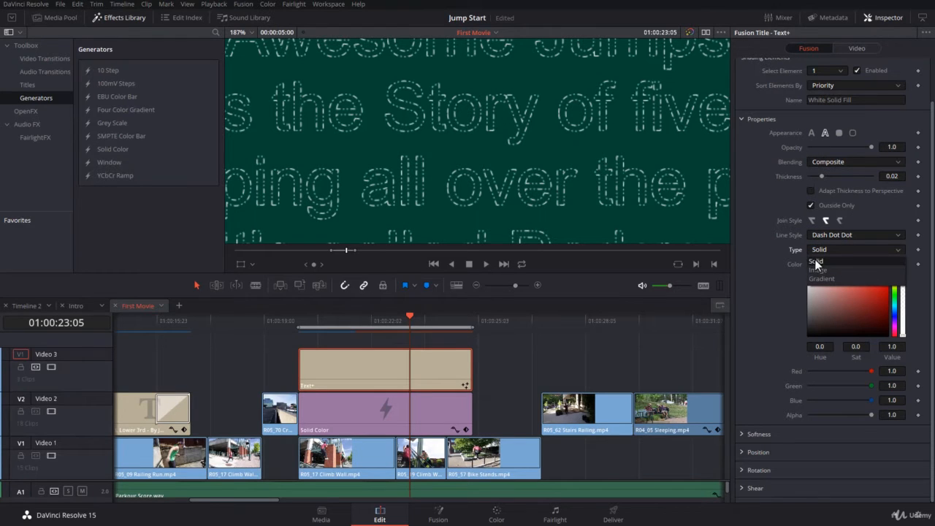
pyautogui.click(809, 132)
pyautogui.click(228, 29)
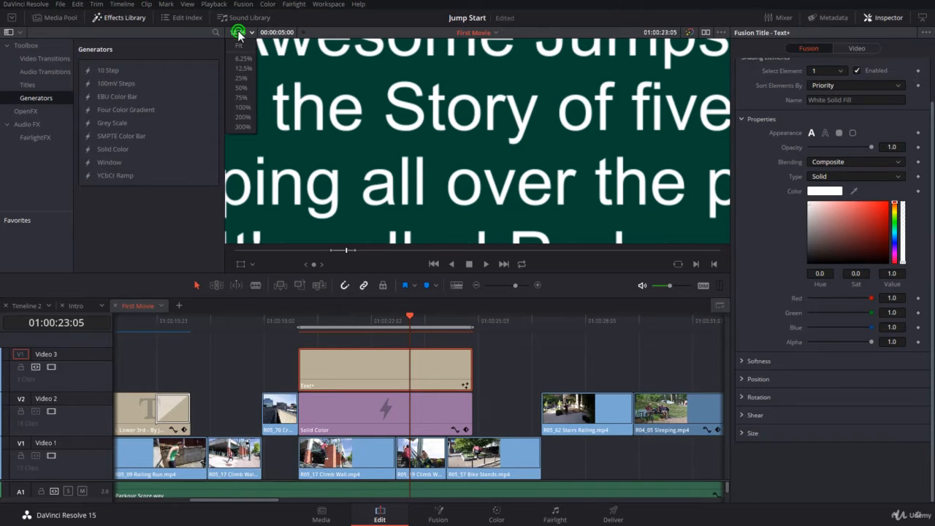
pyautogui.click(246, 43)
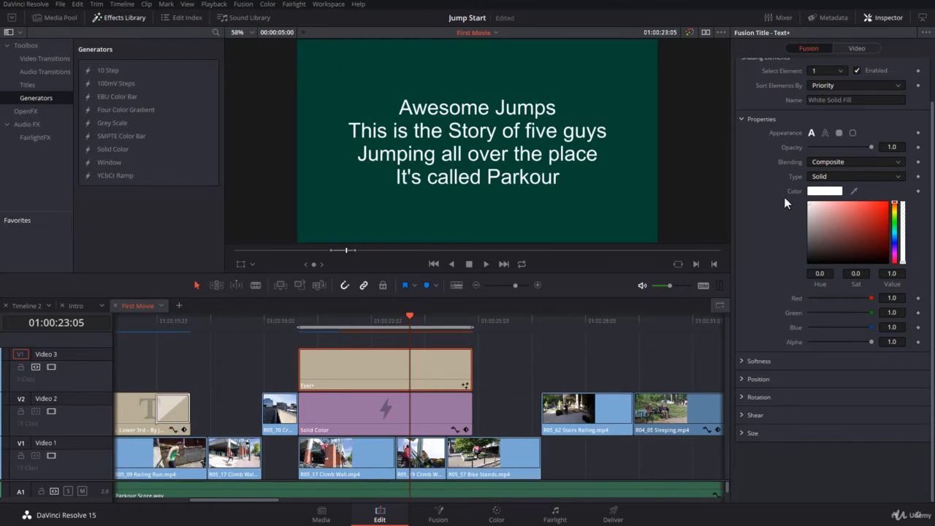
# Fill the title with a gradient from pure red at the start to yellow-green, hue 0.208, at the end.
pyautogui.click(826, 176)
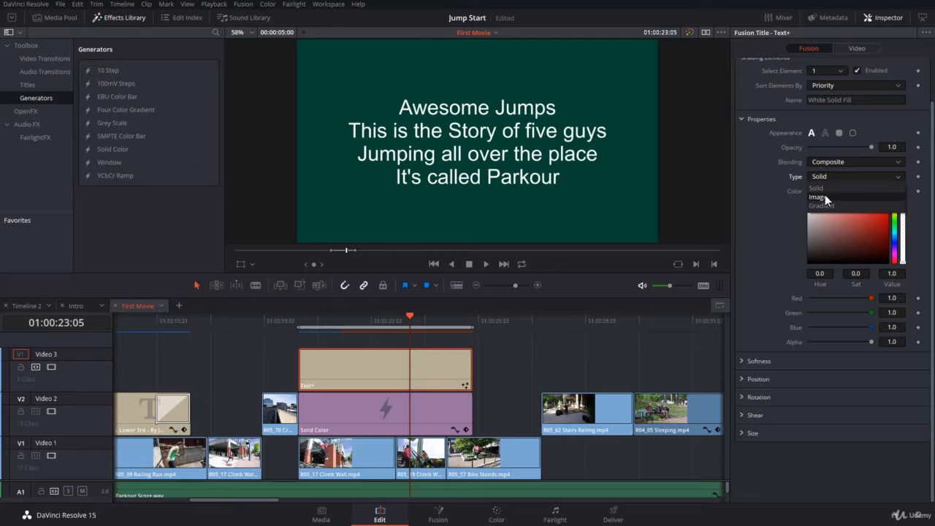
pyautogui.click(821, 205)
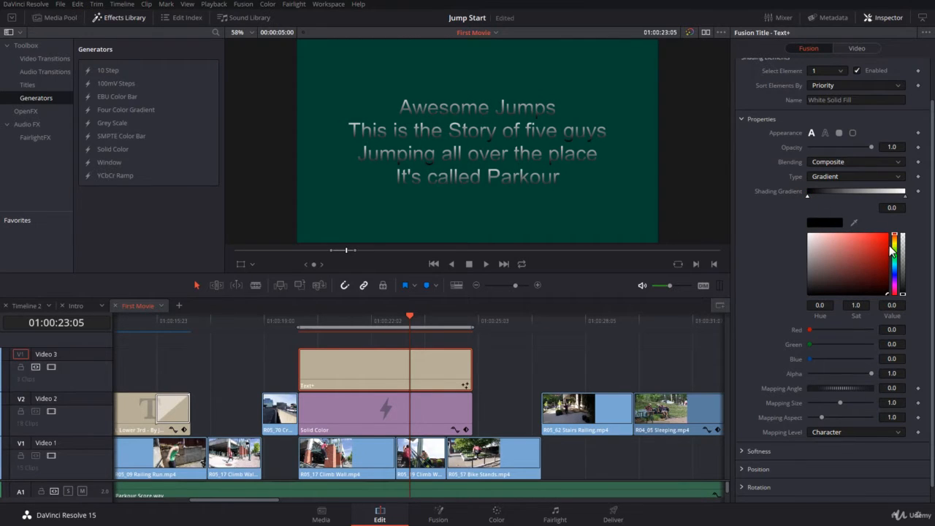
pyautogui.moveTo(883, 247); pyautogui.dragTo(901, 220)
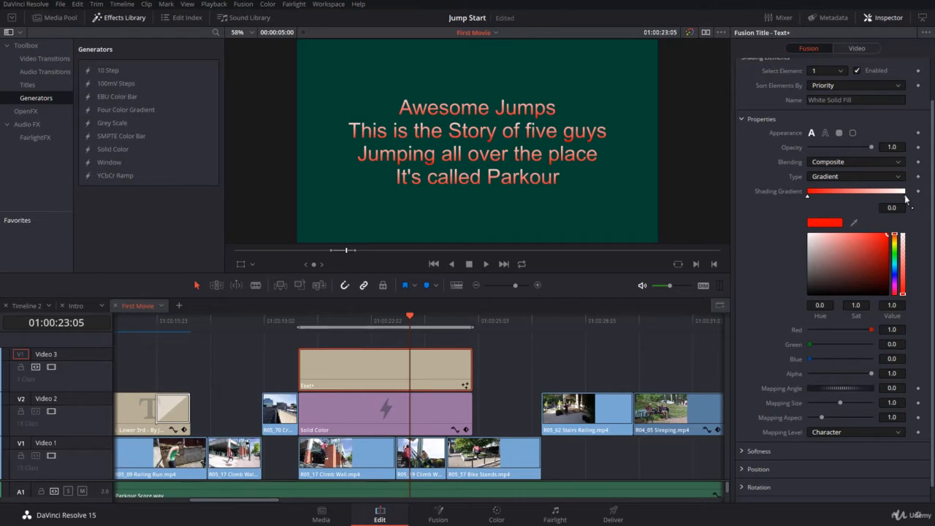
pyautogui.click(903, 198)
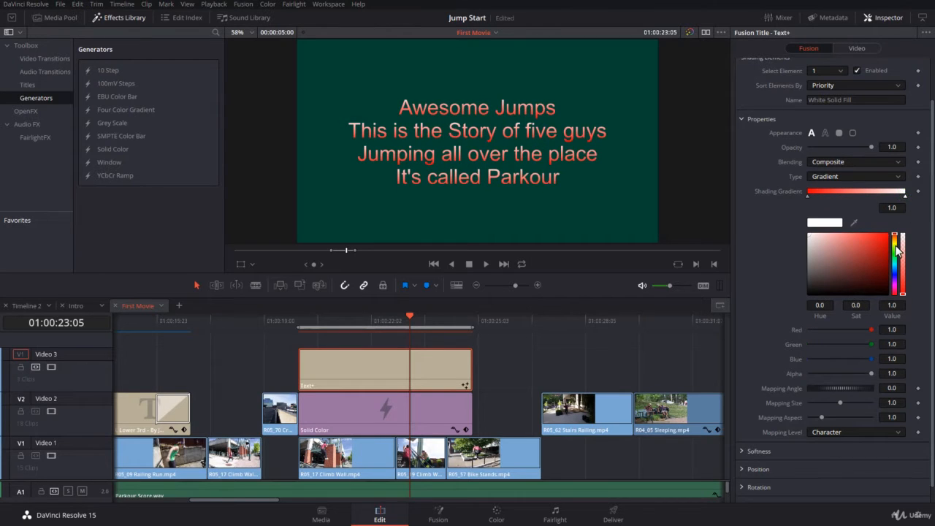
pyautogui.click(893, 245)
pyautogui.moveTo(882, 251); pyautogui.dragTo(888, 233)
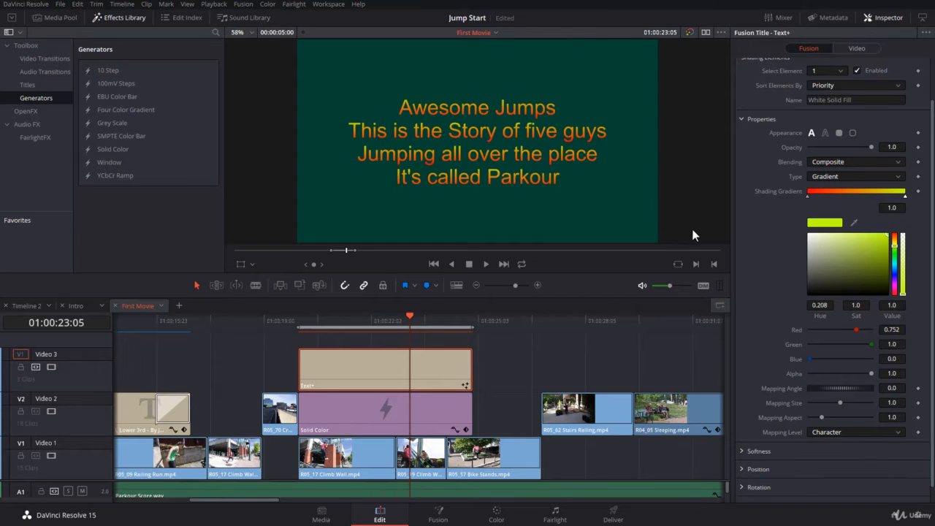
# Set the gradient's mapping level to Full Image and show the transform outline over the frame.
pyautogui.scroll(-1, 765, 391)
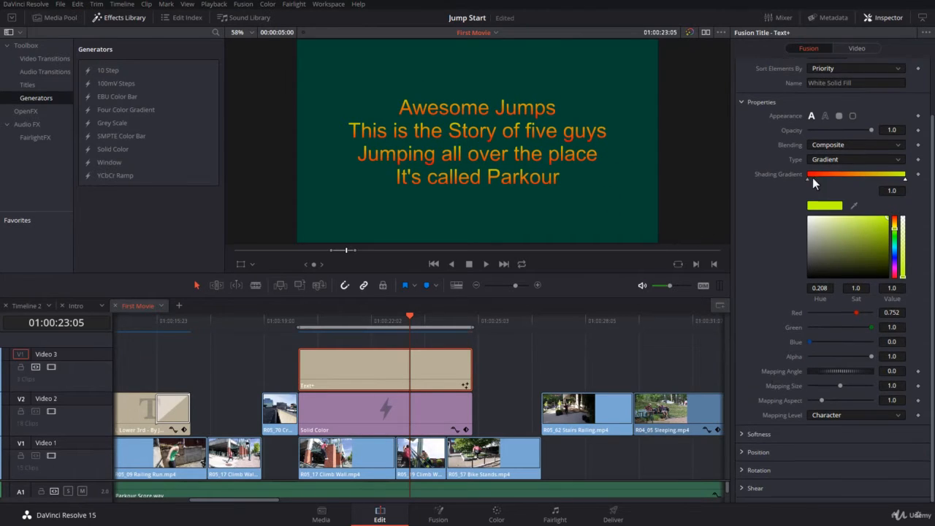
pyautogui.click(818, 414)
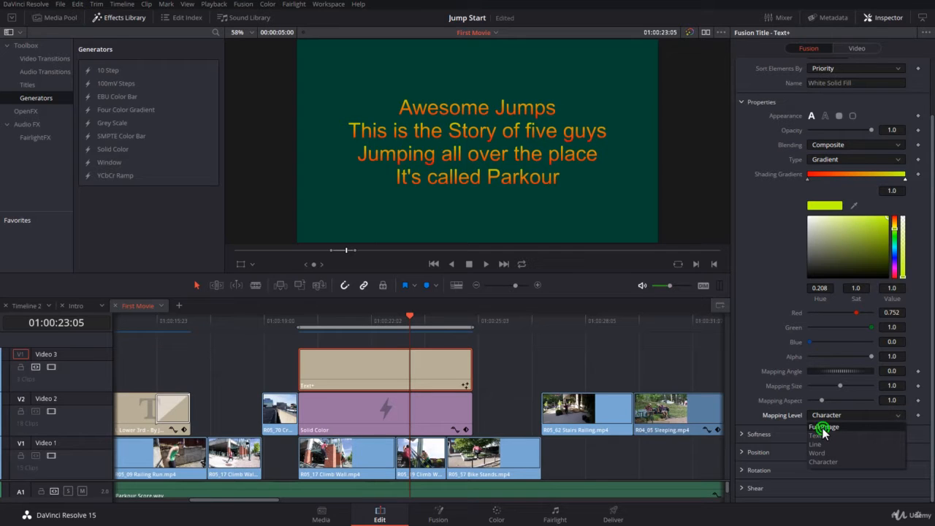
pyautogui.click(822, 427)
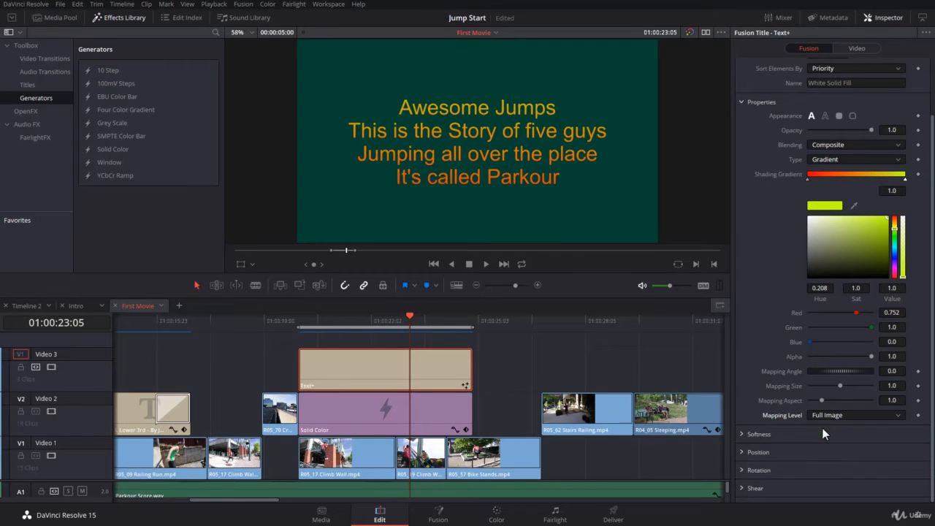
pyautogui.click(237, 267)
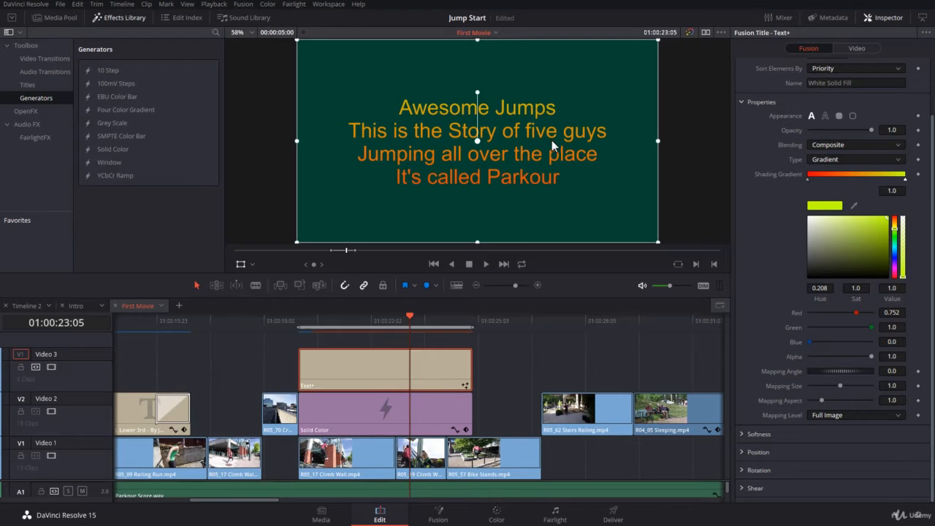
# Try the Text mapping level for the gradient, followed by Line.
pyautogui.click(818, 415)
pyautogui.click(816, 435)
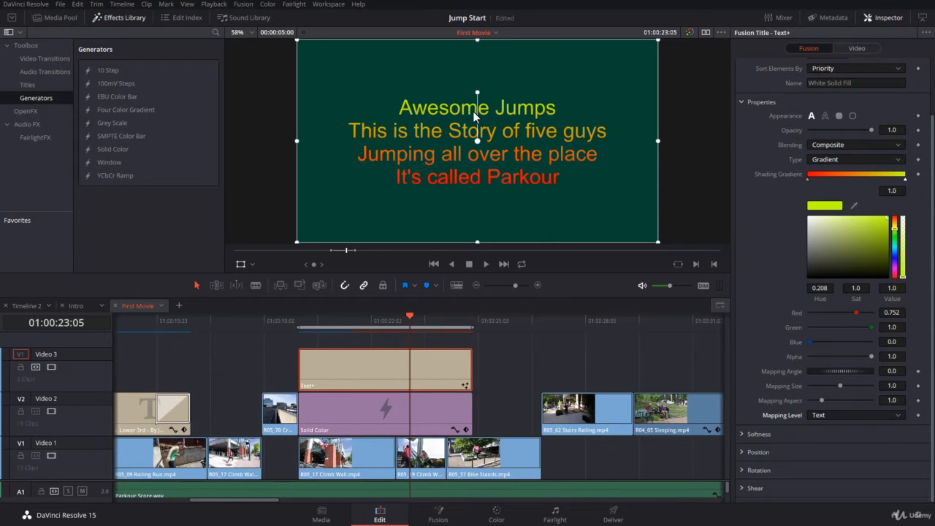
pyautogui.click(822, 418)
pyautogui.click(817, 416)
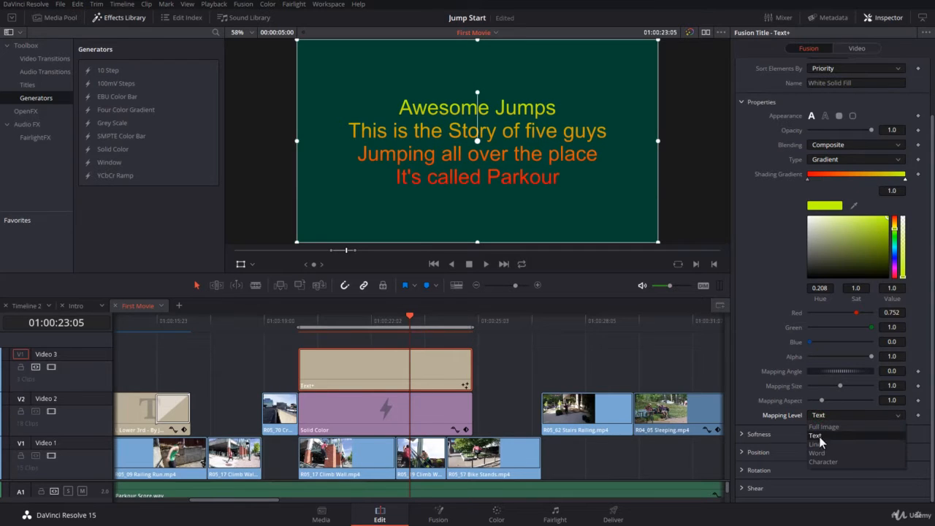
pyautogui.click(820, 442)
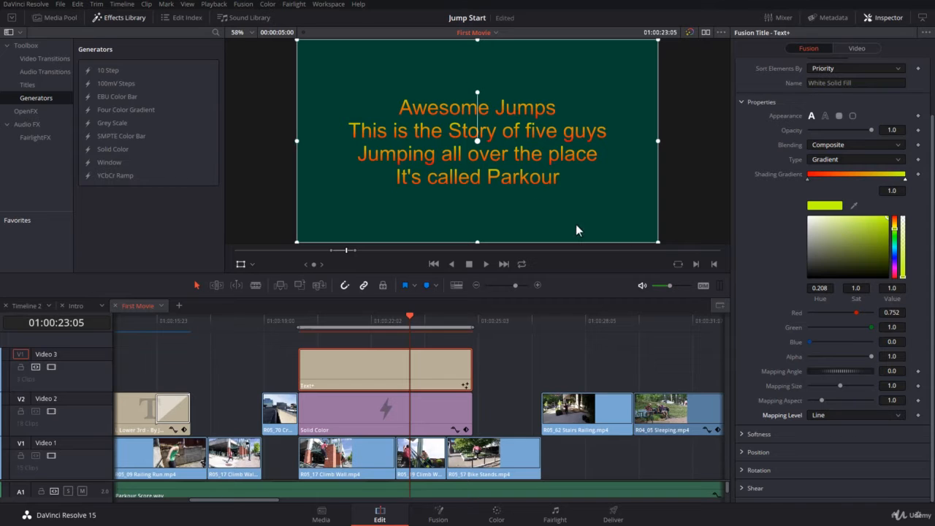
# Set the gradient's mapping level to Word.
pyautogui.click(842, 414)
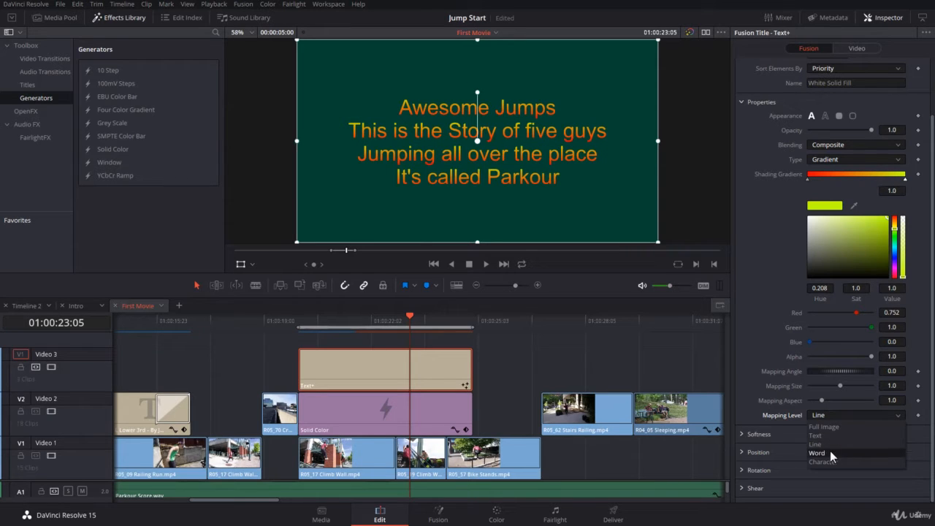
pyautogui.click(830, 453)
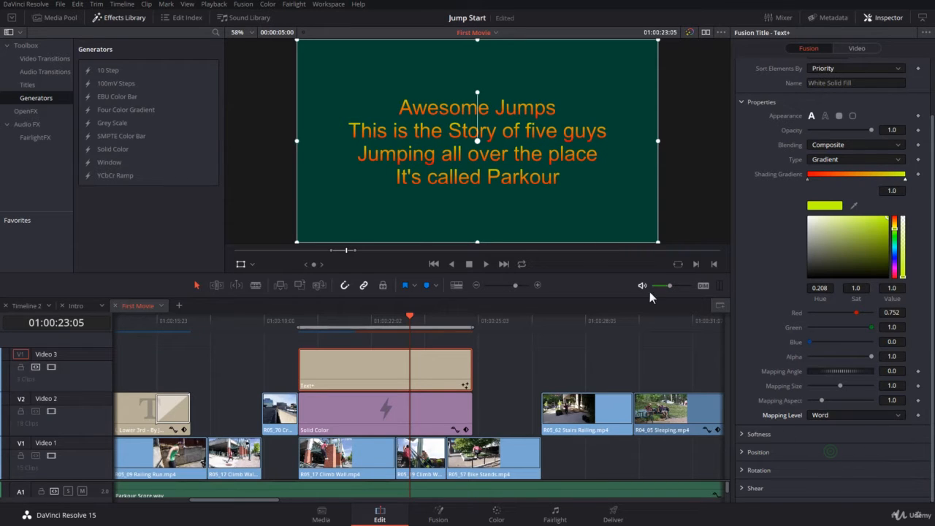
pyautogui.click(825, 415)
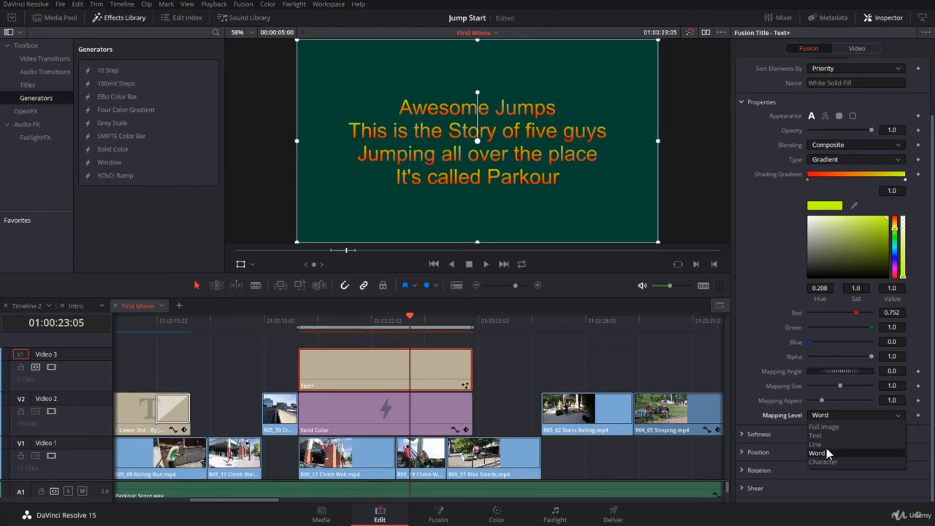
pyautogui.click(828, 453)
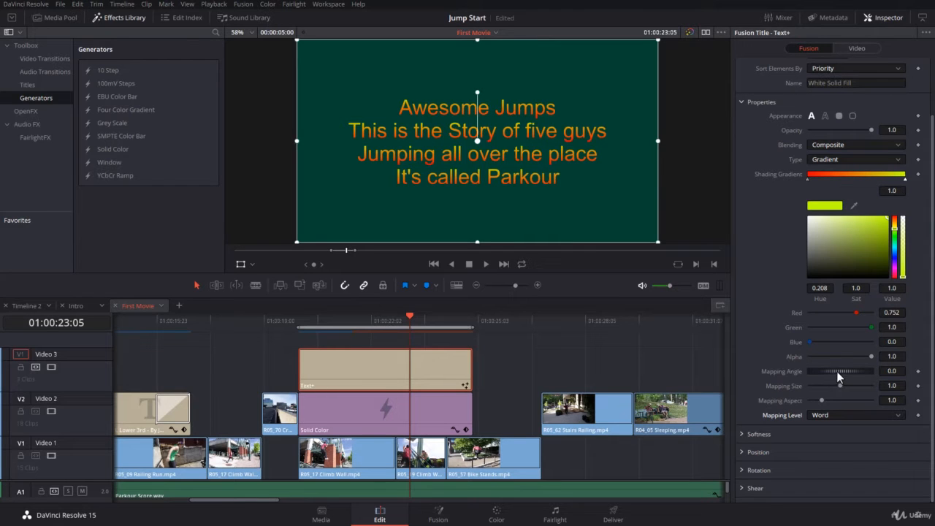
# Try gradient mapping angles of about 99.1 and -57.4, and reset the angle to 0.
pyautogui.moveTo(837, 371); pyautogui.dragTo(855, 371)
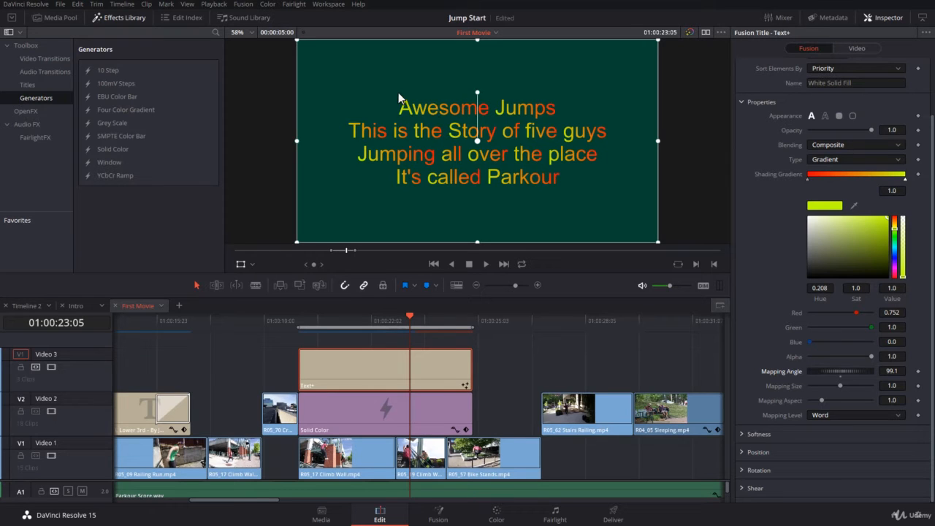
pyautogui.moveTo(827, 372); pyautogui.dragTo(803, 371)
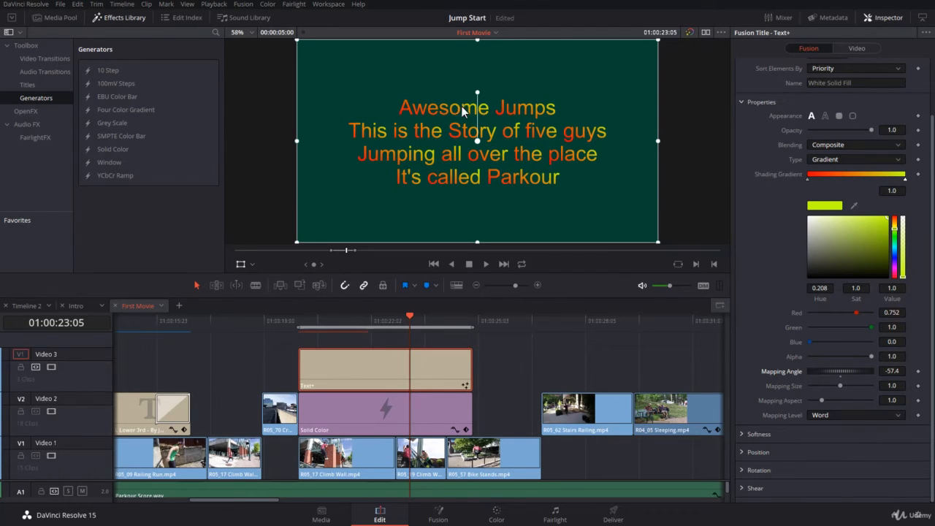
pyautogui.click(840, 376)
pyautogui.click(840, 377)
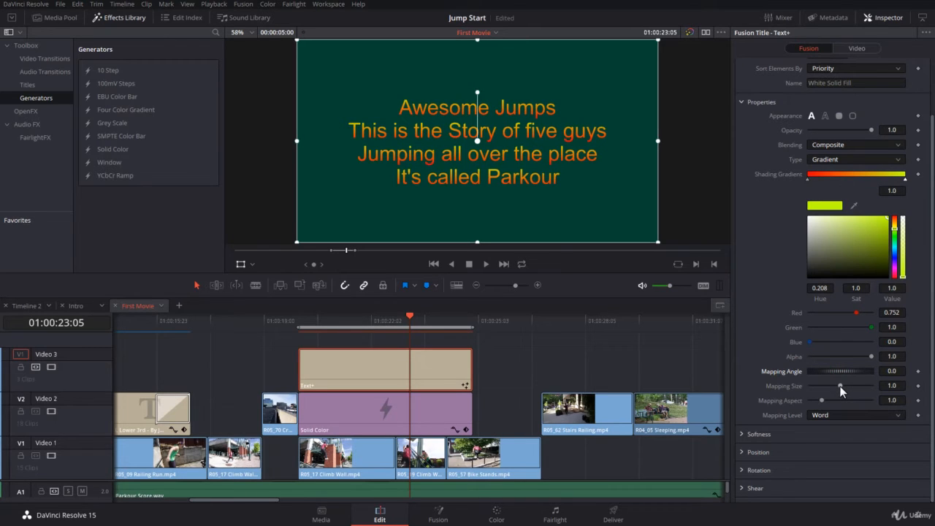
# Try the minimum of 0.00001 for both Mapping Size and Mapping Aspect, resetting each to 1.0.
pyautogui.moveTo(839, 385); pyautogui.dragTo(802, 389)
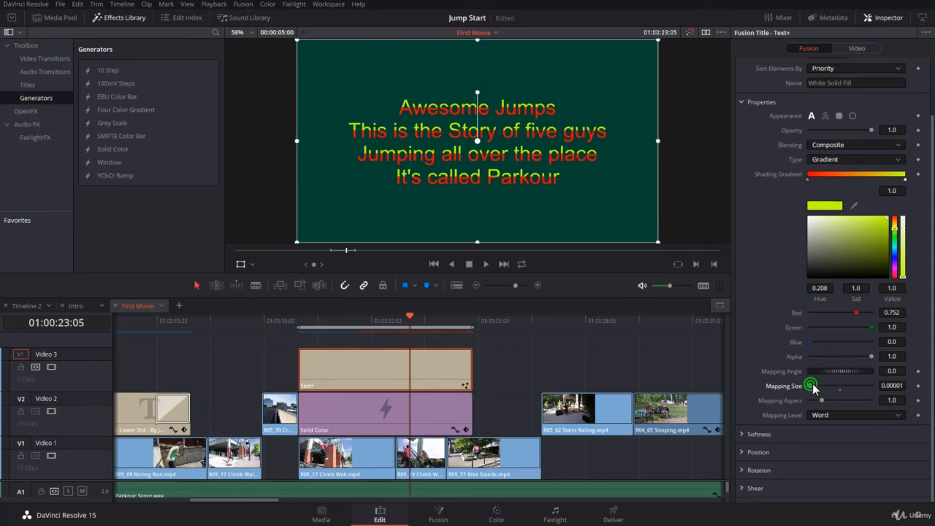
pyautogui.moveTo(810, 384); pyautogui.dragTo(840, 391)
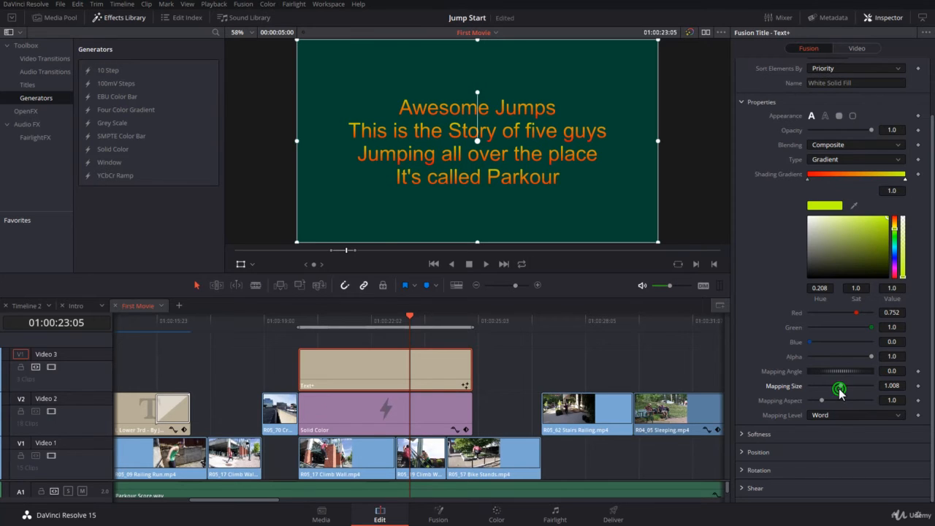
pyautogui.doubleClick(839, 387)
pyautogui.moveTo(823, 401); pyautogui.dragTo(801, 408)
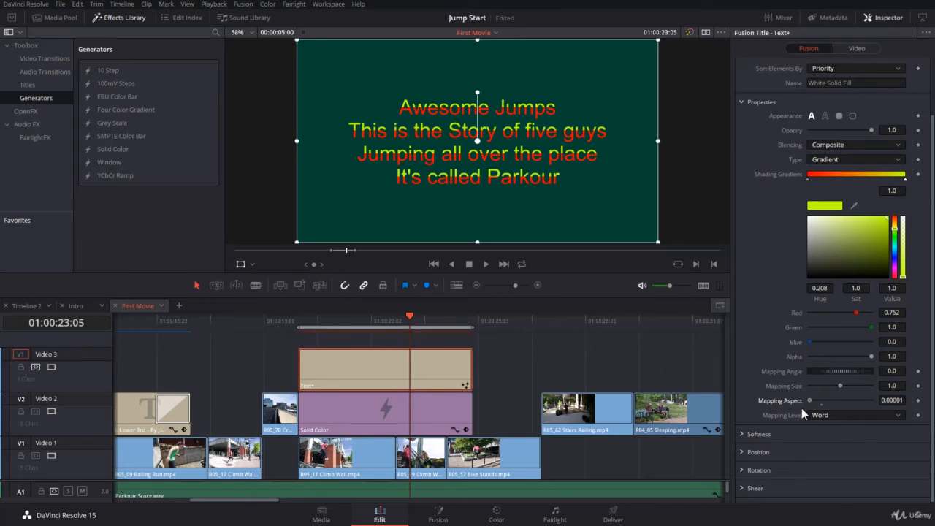
pyautogui.doubleClick(819, 405)
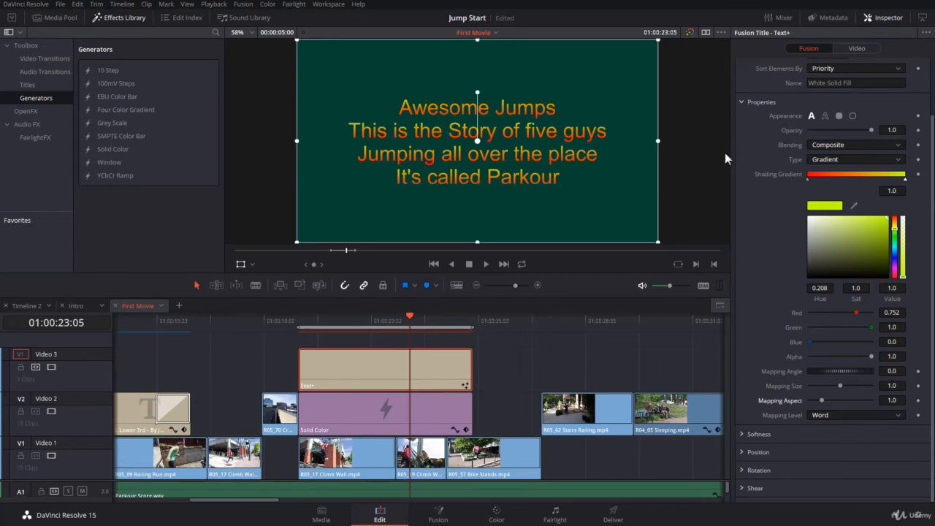
# Map the gradient per Character with a Mapping Size of 0.00001 and a Mapping Angle of about 52.2.
pyautogui.click(851, 415)
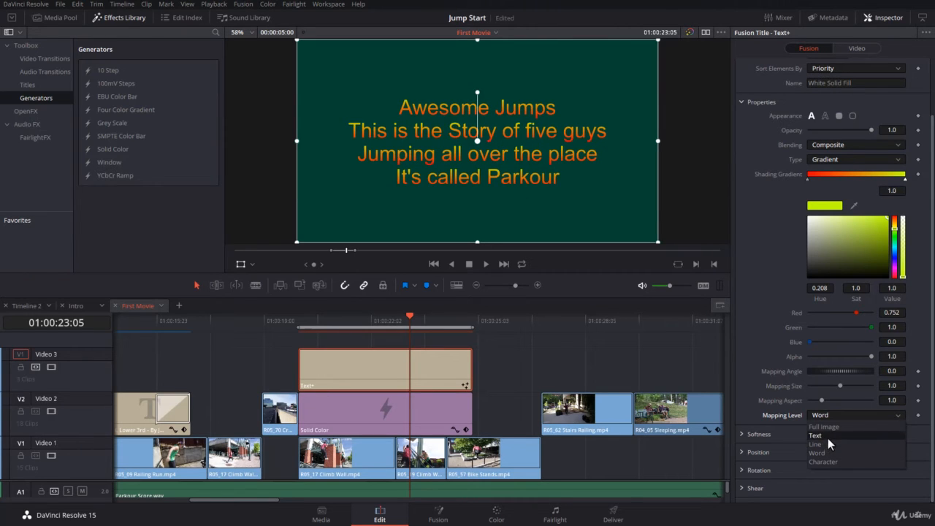
pyautogui.click(829, 462)
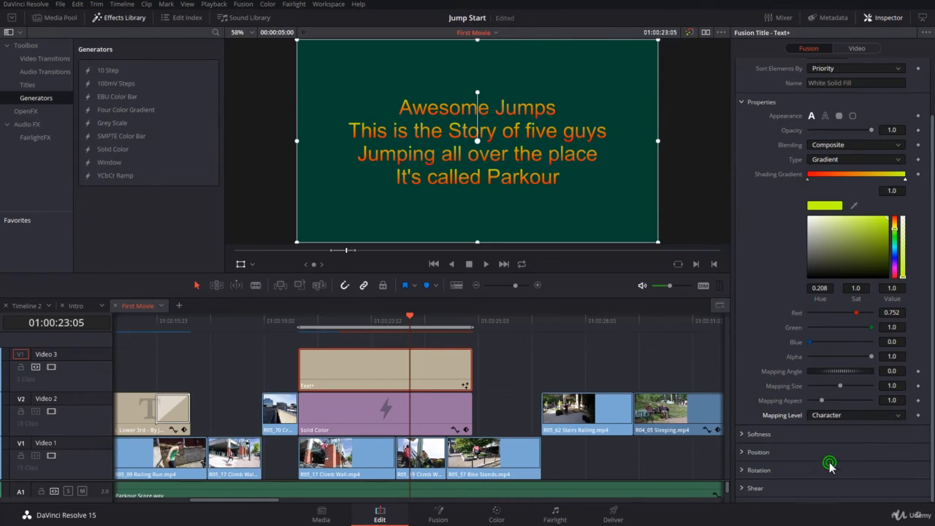
pyautogui.click(839, 385)
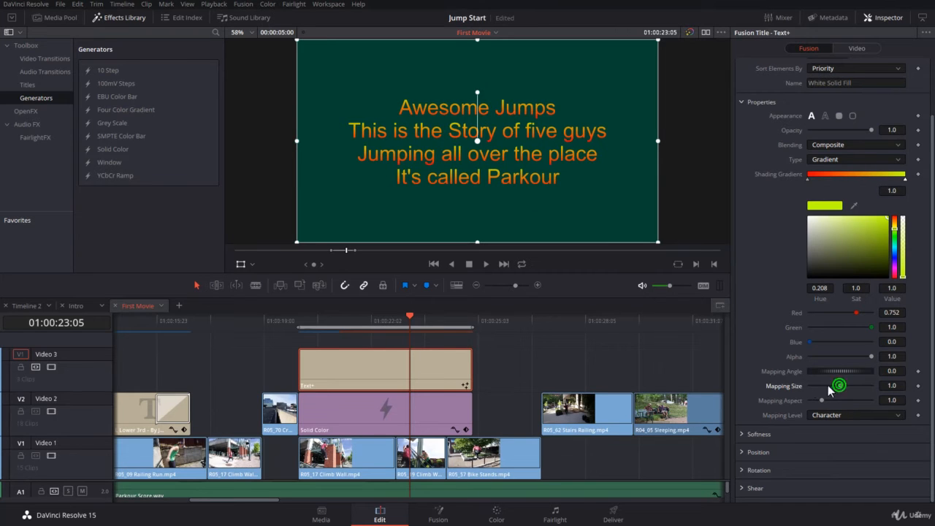
pyautogui.moveTo(828, 387); pyautogui.dragTo(850, 372)
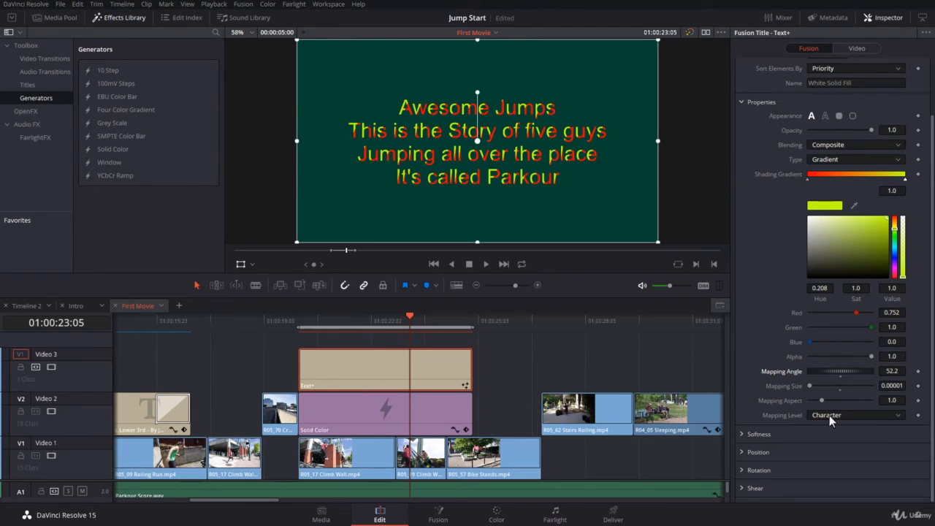
# Set the title's fill type back to Solid.
pyautogui.click(833, 160)
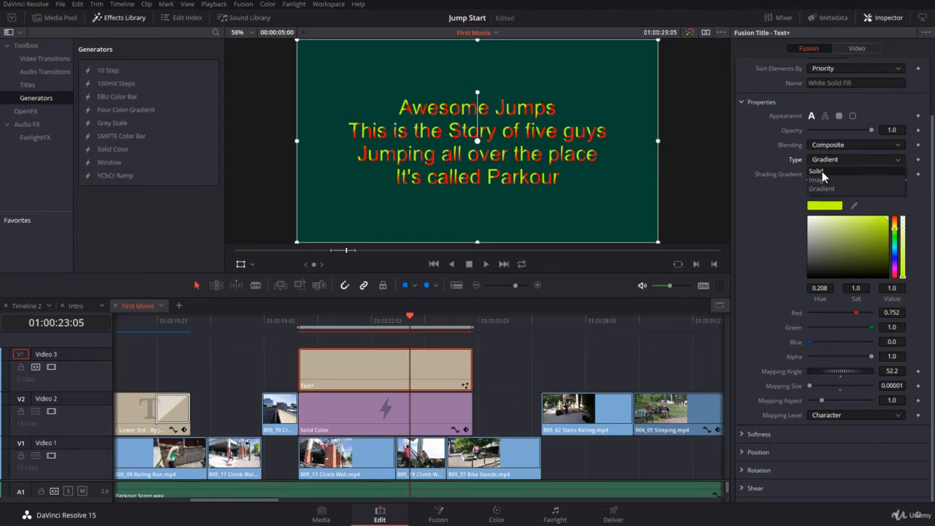
pyautogui.click(820, 167)
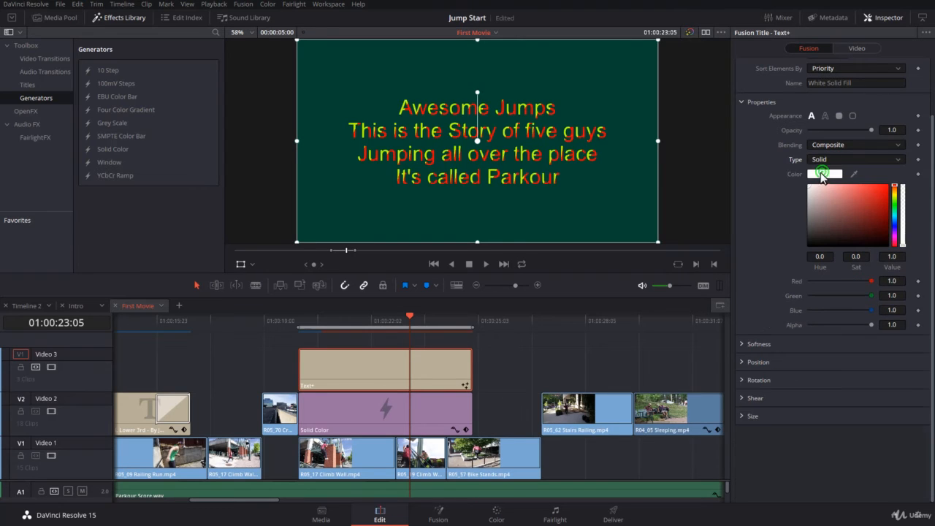
# Soften the title text with Softness X at about 0.79 and Softness Y at about 5.83.
pyautogui.click(740, 344)
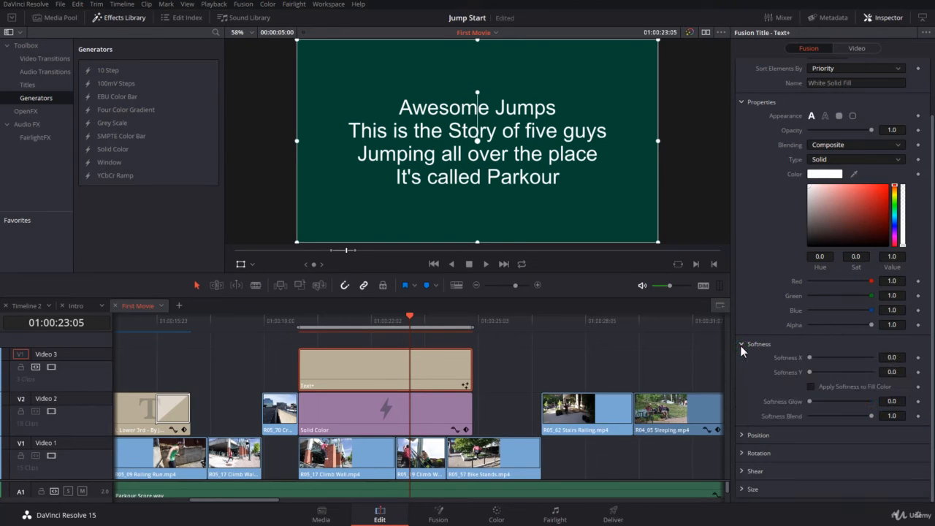
pyautogui.moveTo(809, 357); pyautogui.dragTo(823, 373)
pyautogui.doubleClick(782, 360)
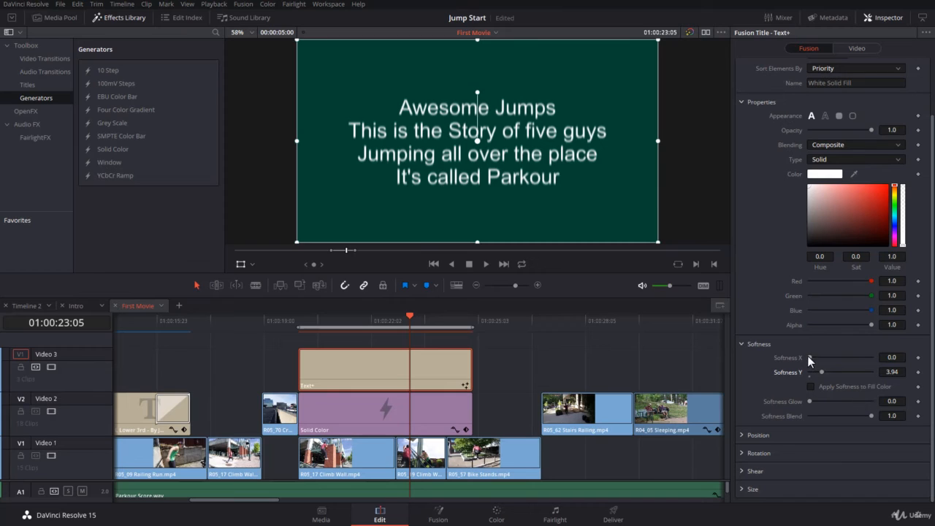
pyautogui.moveTo(809, 357); pyautogui.dragTo(811, 357)
pyautogui.click(820, 371)
pyautogui.moveTo(823, 375); pyautogui.dragTo(826, 376)
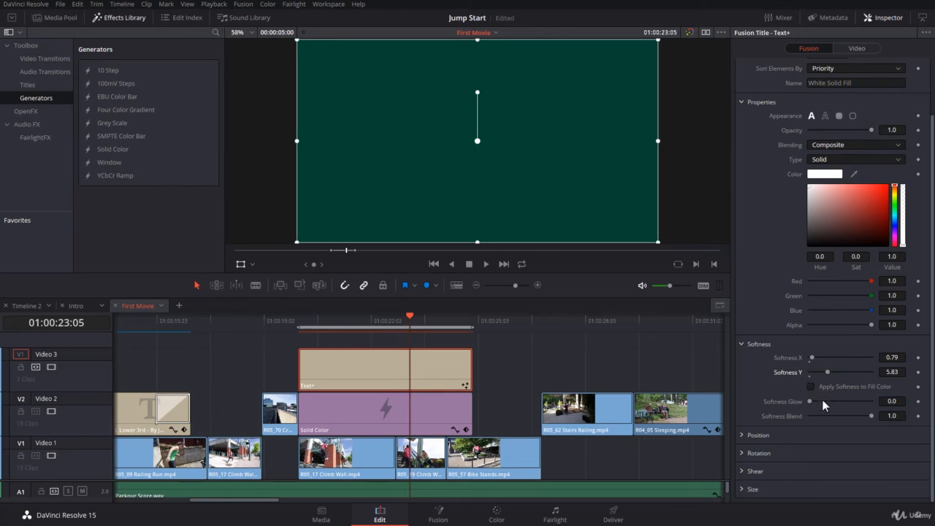
# Raise the Softness Glow of the title's white solid fill to about 0.551.
pyautogui.moveTo(810, 400); pyautogui.dragTo(823, 403)
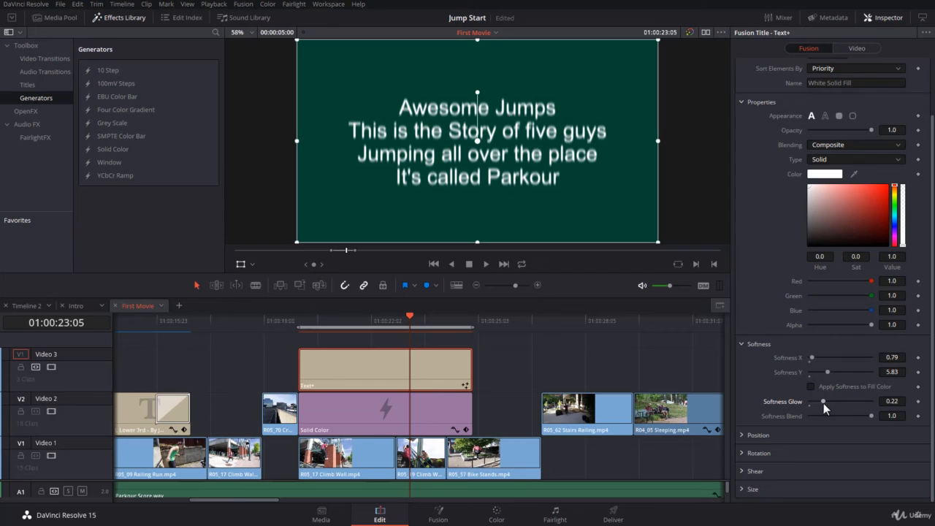
pyautogui.click(823, 403)
pyautogui.moveTo(823, 401); pyautogui.dragTo(842, 403)
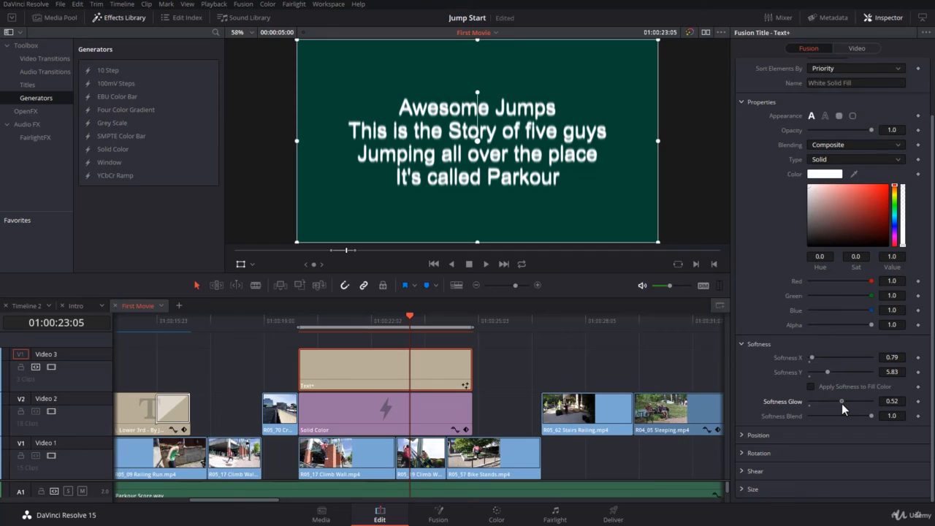
pyautogui.moveTo(843, 401); pyautogui.dragTo(844, 401)
# Lower the Softness Blend of the title's white solid fill to about 0.512.
pyautogui.scroll(1, 563, 131)
pyautogui.scroll(4, 563, 131)
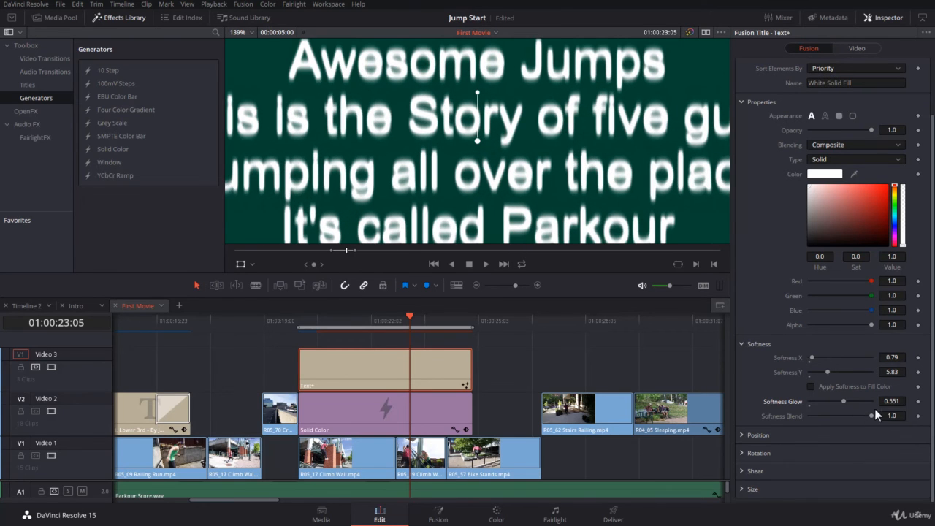
pyautogui.moveTo(870, 414); pyautogui.dragTo(840, 417)
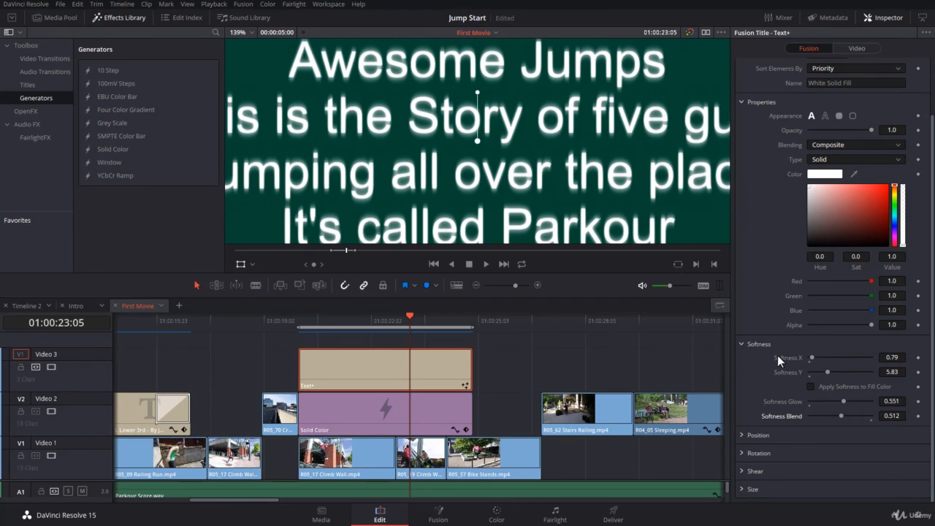
# Fit the whole title frame back into the timeline viewer.
pyautogui.scroll(3, 776, 355)
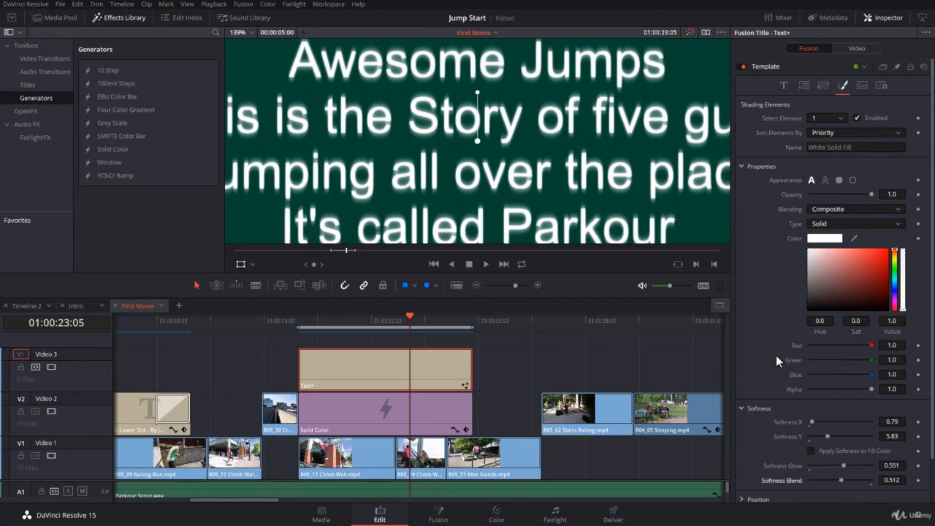
pyautogui.scroll(-2, 793, 408)
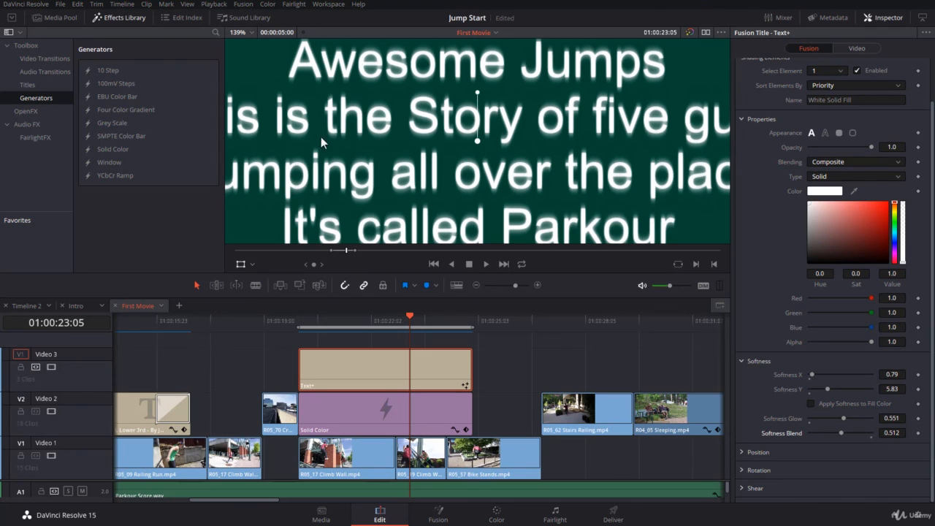
pyautogui.click(235, 32)
pyautogui.click(238, 43)
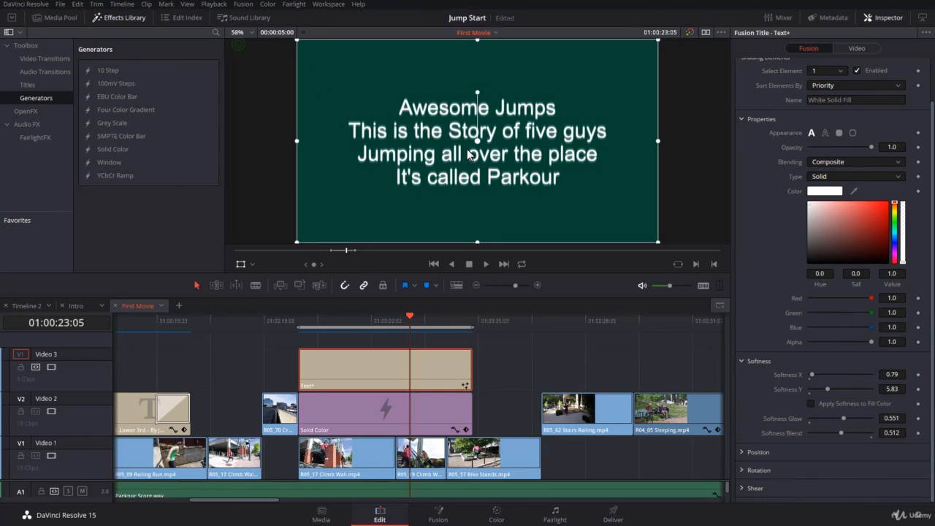